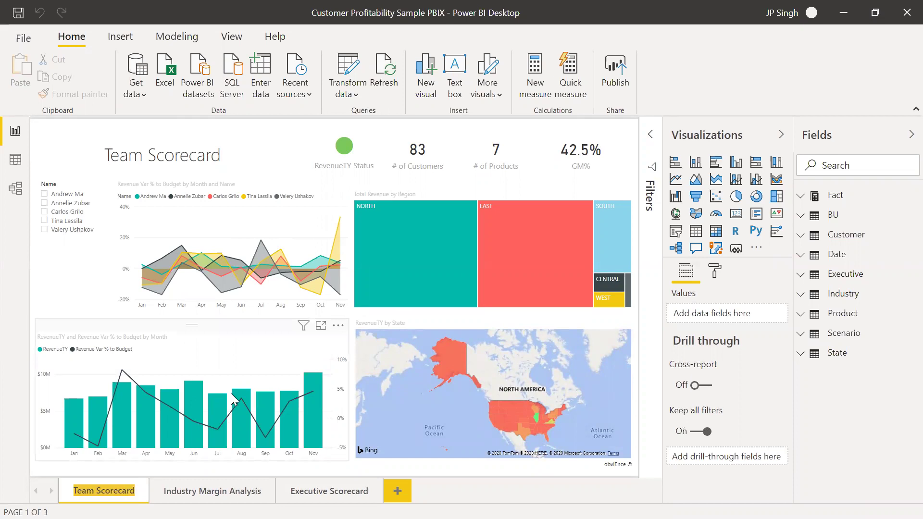
- Open the Industry Margin Analysis page and filter it to the product MI-72
{"action": "mouse_move", "coordinate": [223, 279]}
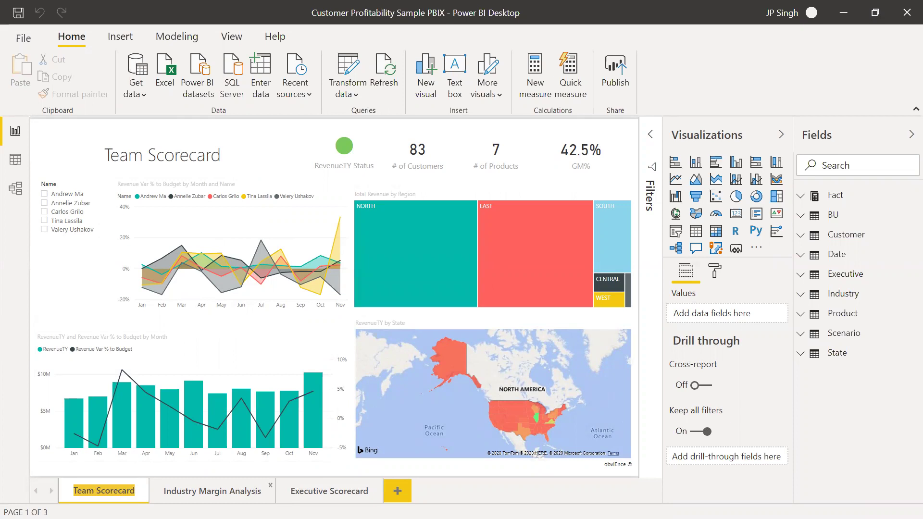
{"action": "left_click", "coordinate": [212, 491]}
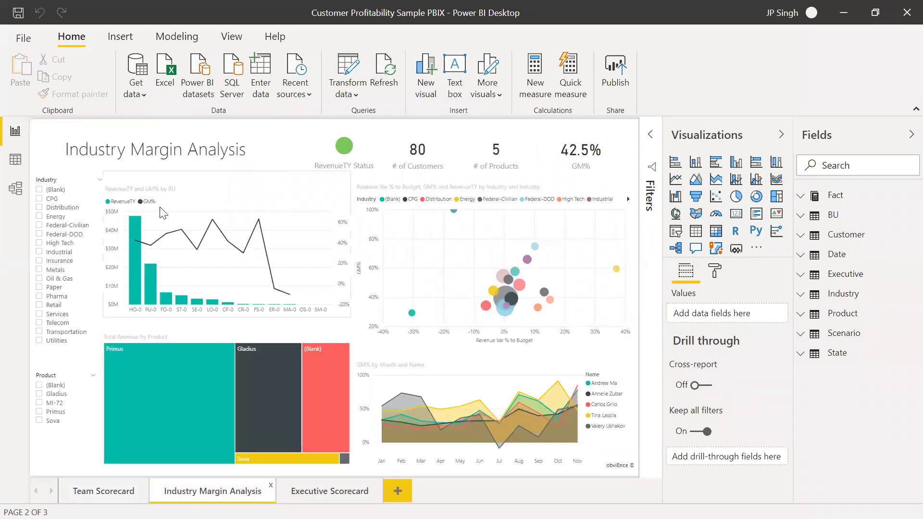
{"action": "left_click", "coordinate": [38, 404]}
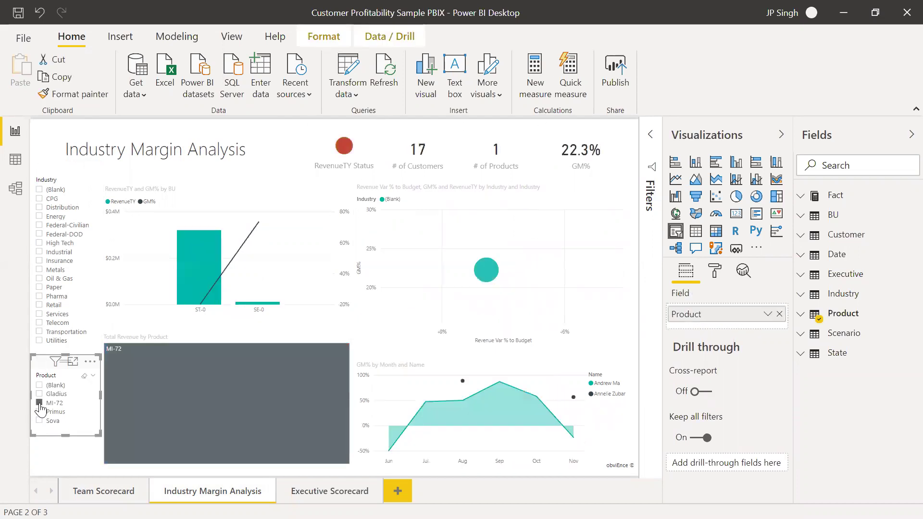
- View the Product slicer in focus mode, return to the report, and check its options and the filters affecting it, keeping MI-72 selected
{"action": "left_click", "coordinate": [72, 362]}
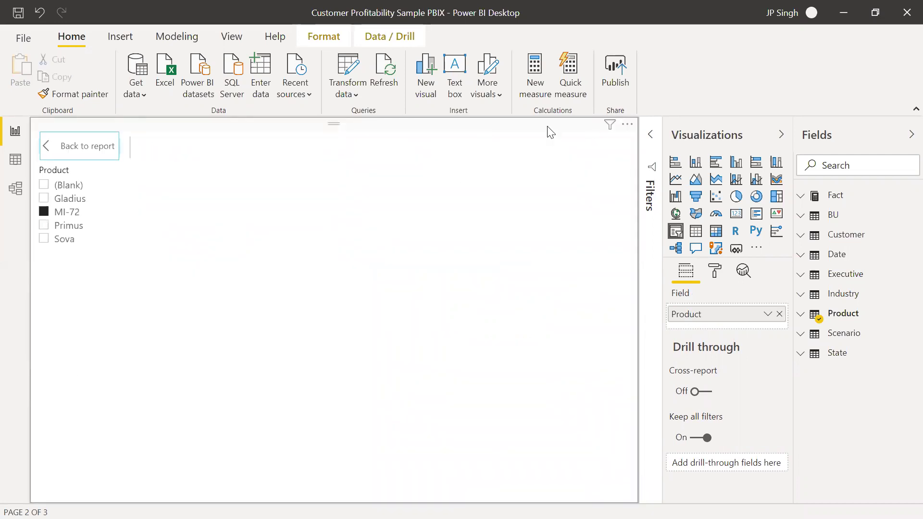
{"action": "left_click", "coordinate": [64, 146]}
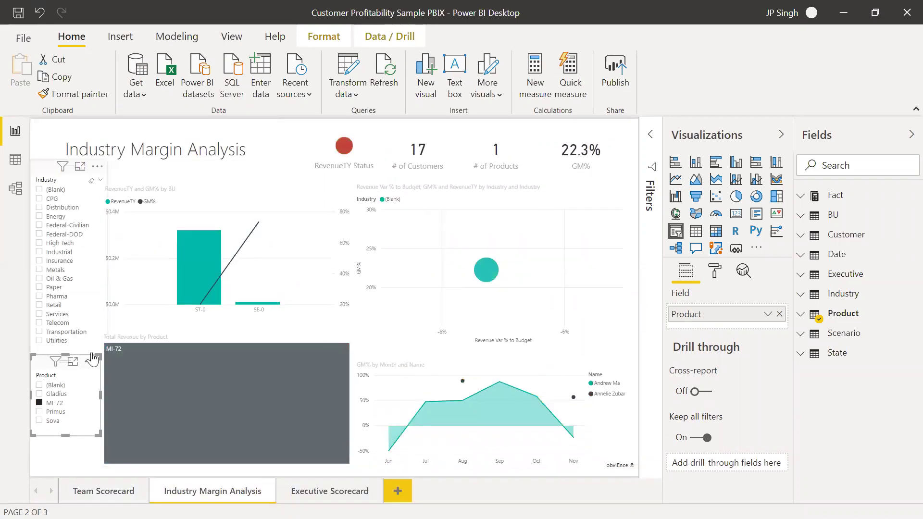
{"action": "left_click", "coordinate": [90, 363]}
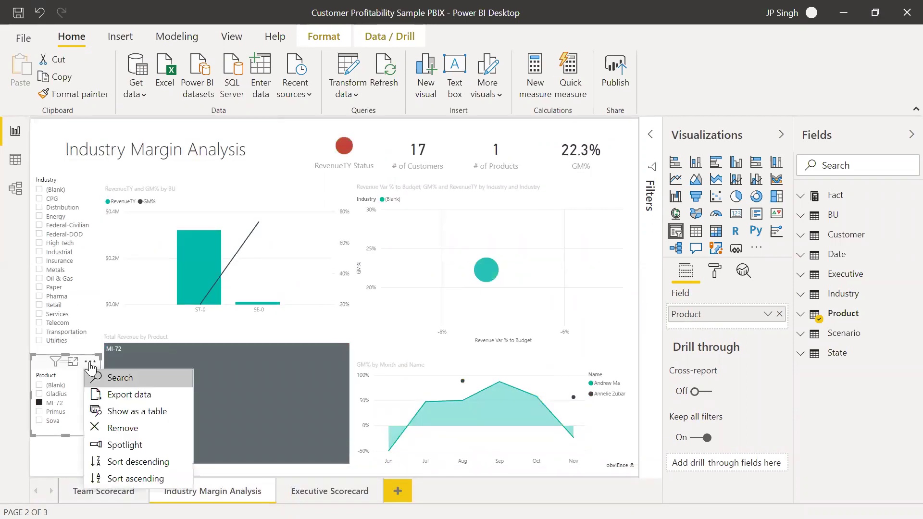
{"action": "left_click", "coordinate": [59, 362]}
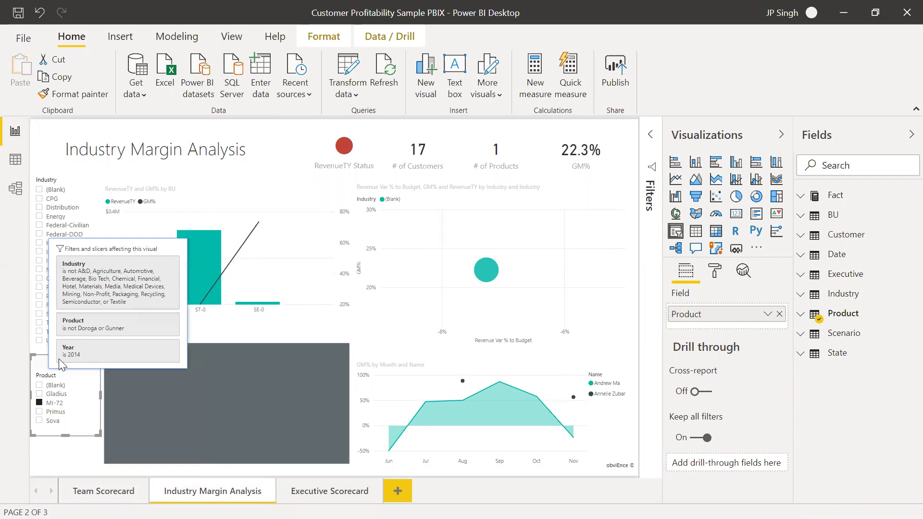
{"action": "left_click", "coordinate": [39, 394]}
{"action": "left_click", "coordinate": [39, 403]}
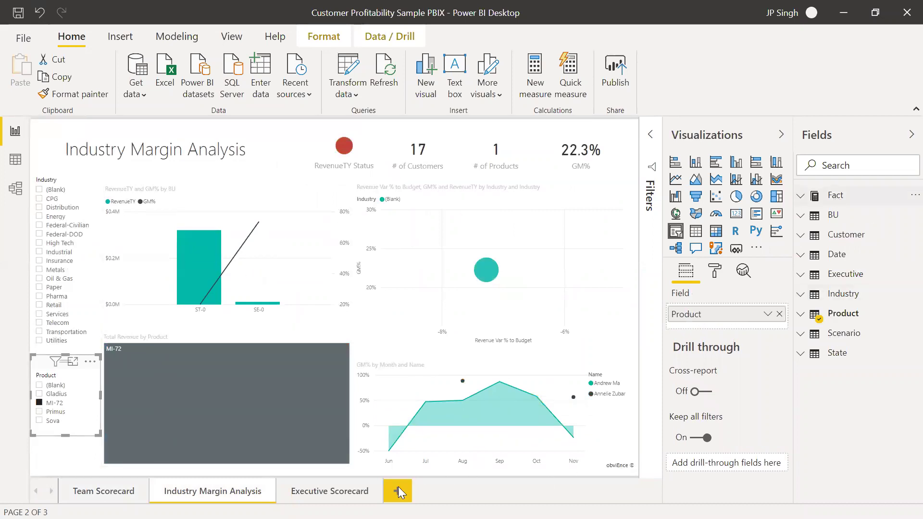
- Open the Executive Scorecard page and look through its visuals down to the total revenue by region chart
{"action": "left_click", "coordinate": [347, 493]}
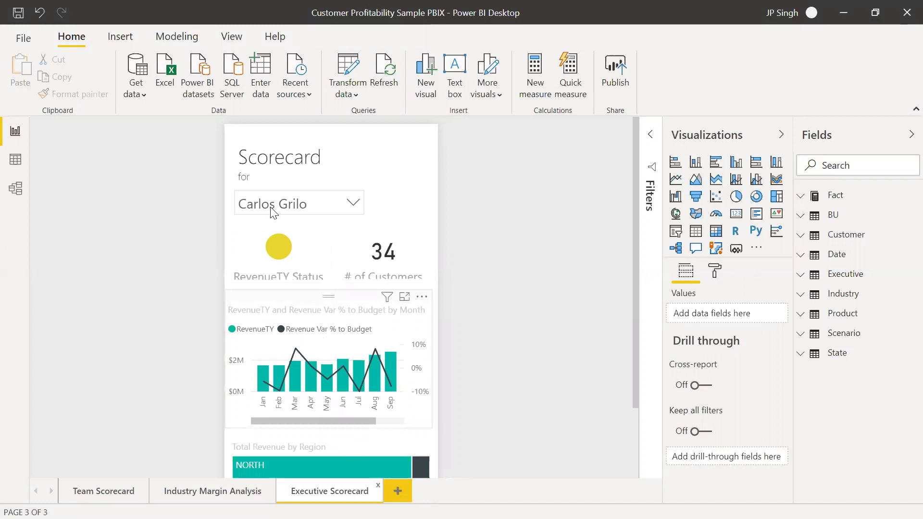
{"action": "left_click", "coordinate": [236, 39]}
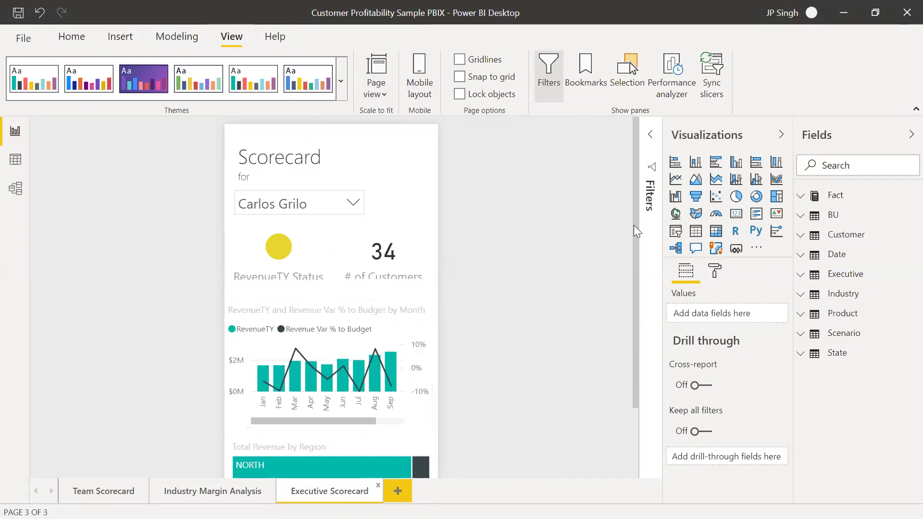
{"action": "left_click_drag", "start_coordinate": [635, 244], "coordinate": [628, 312]}
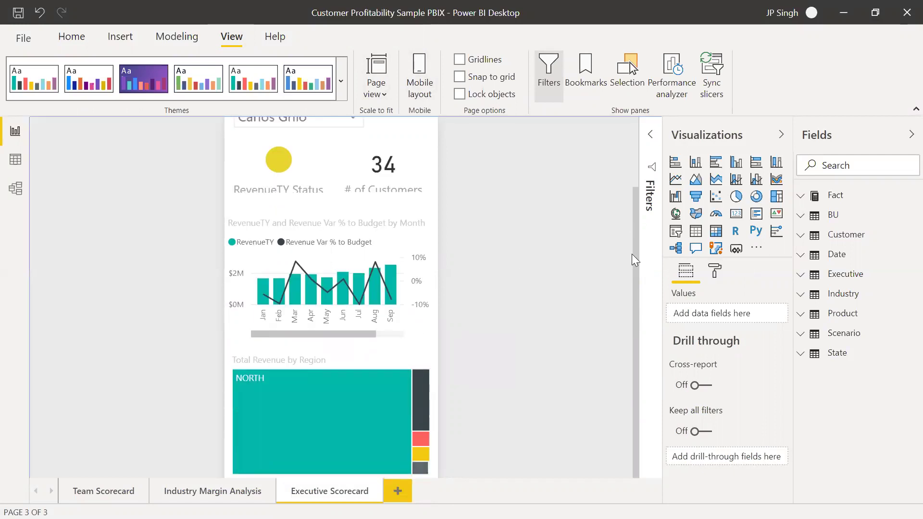
{"action": "left_click_drag", "start_coordinate": [631, 254], "coordinate": [633, 176]}
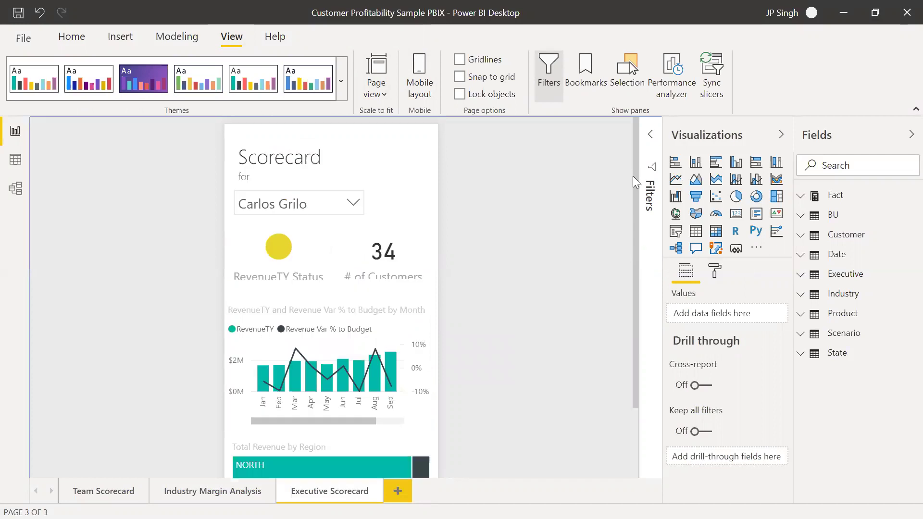
- Review the Team Scorecard and Industry Margin Analysis pages again and return to Executive Scorecard
{"action": "left_click", "coordinate": [120, 491]}
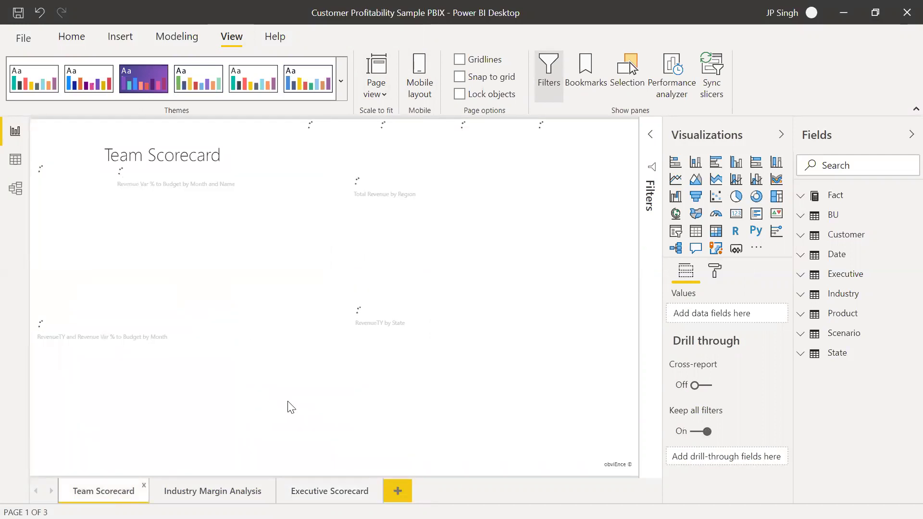
{"action": "left_click", "coordinate": [213, 493]}
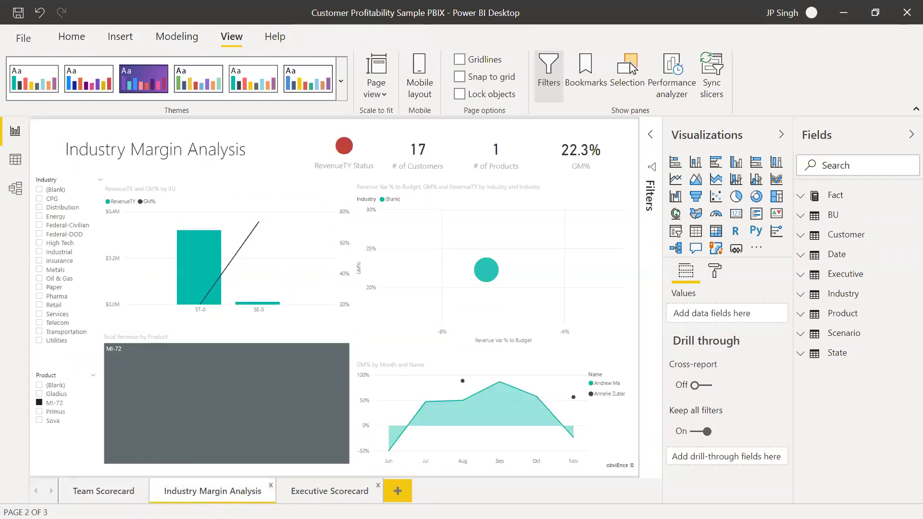
{"action": "left_click", "coordinate": [330, 491]}
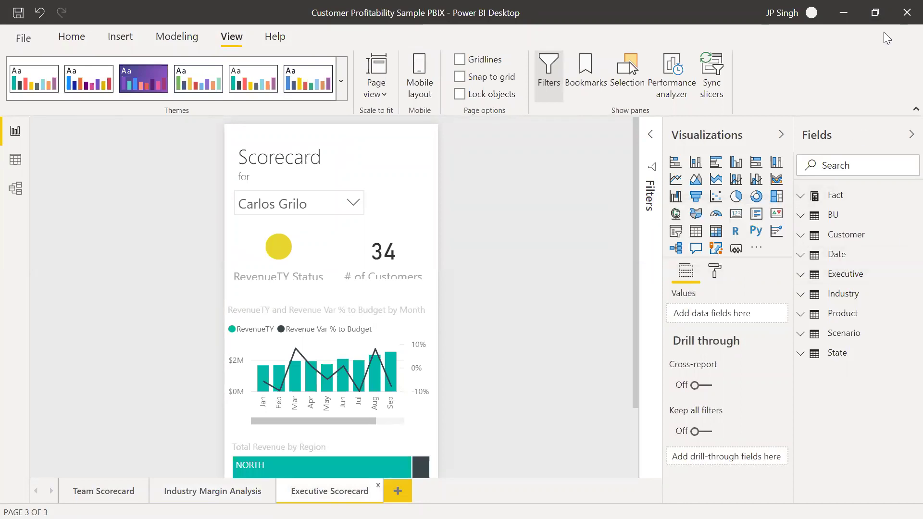
- Switch to Excel by opening Sample Data for Dashboard.xlsx from the desktop, and view the Category sheet
{"action": "left_click", "coordinate": [847, 12]}
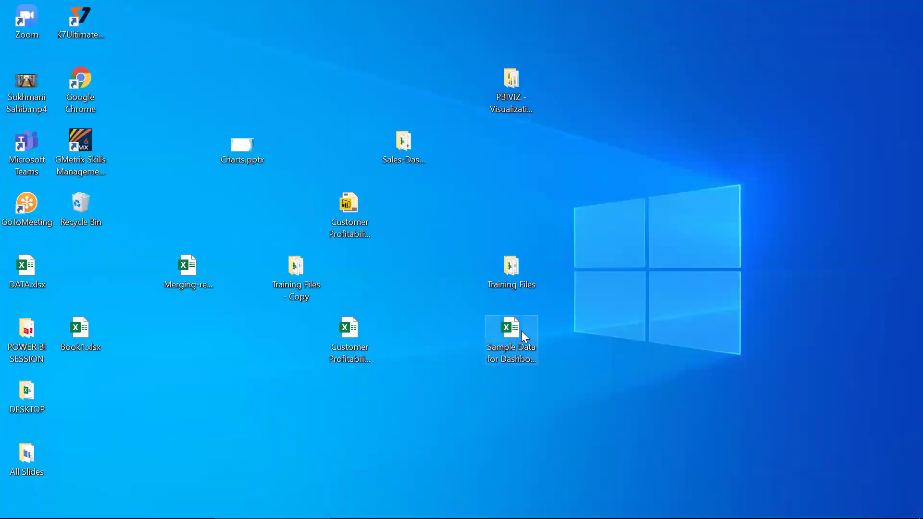
{"action": "double_click", "coordinate": [519, 331]}
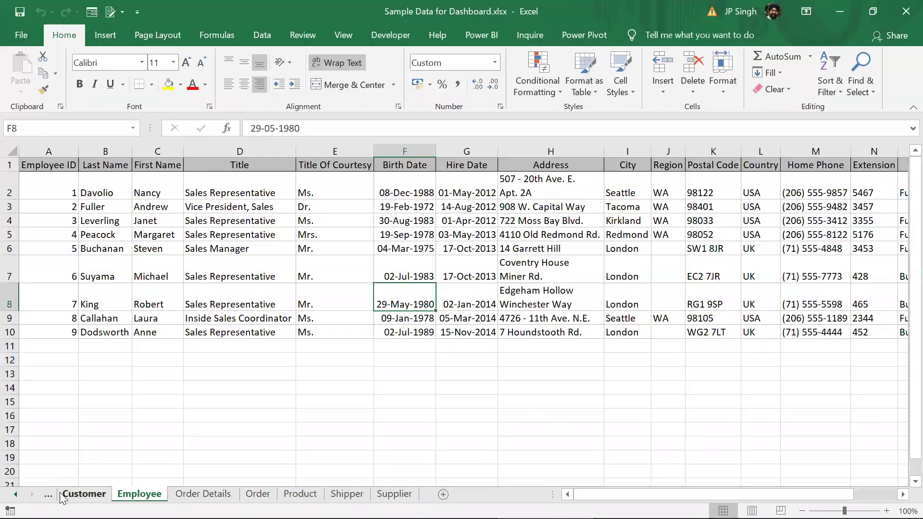
{"action": "left_click", "coordinate": [48, 495]}
{"action": "left_click", "coordinate": [79, 494]}
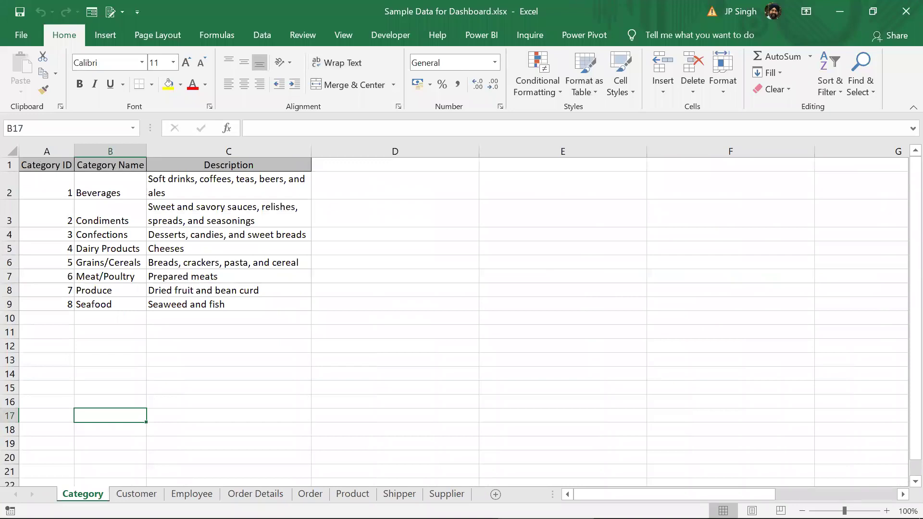
- Look through the workbook's remaining sheets, including Order Details, Shipper and Supplier, and close the workbook
{"action": "left_click", "coordinate": [148, 495]}
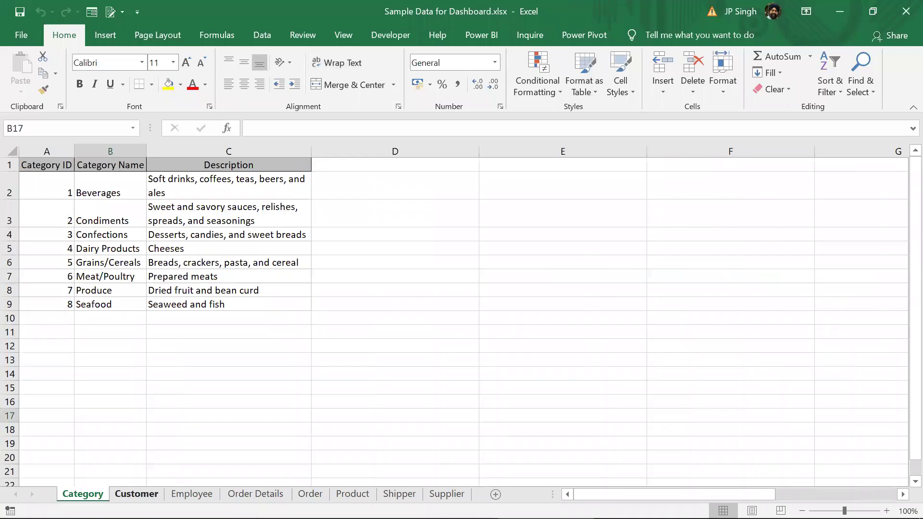
{"action": "left_click", "coordinate": [191, 494]}
{"action": "left_click", "coordinate": [255, 494]}
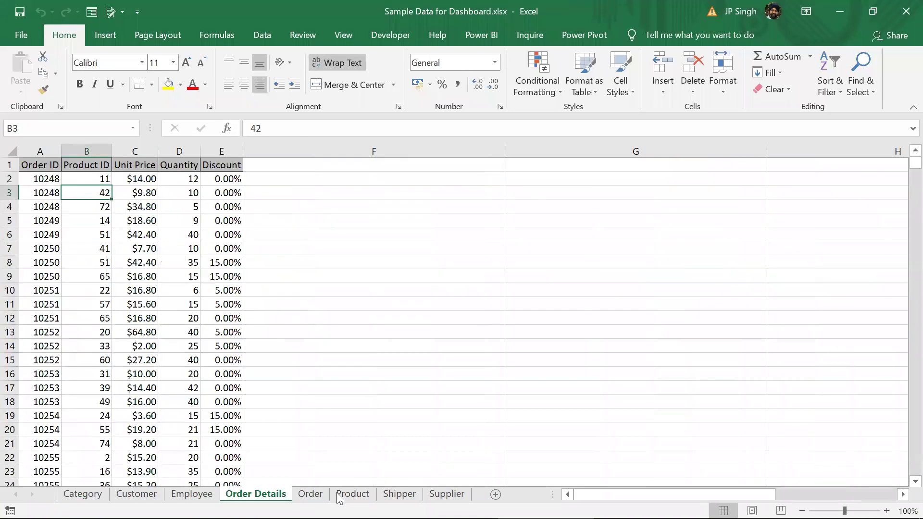
{"action": "left_click", "coordinate": [399, 494]}
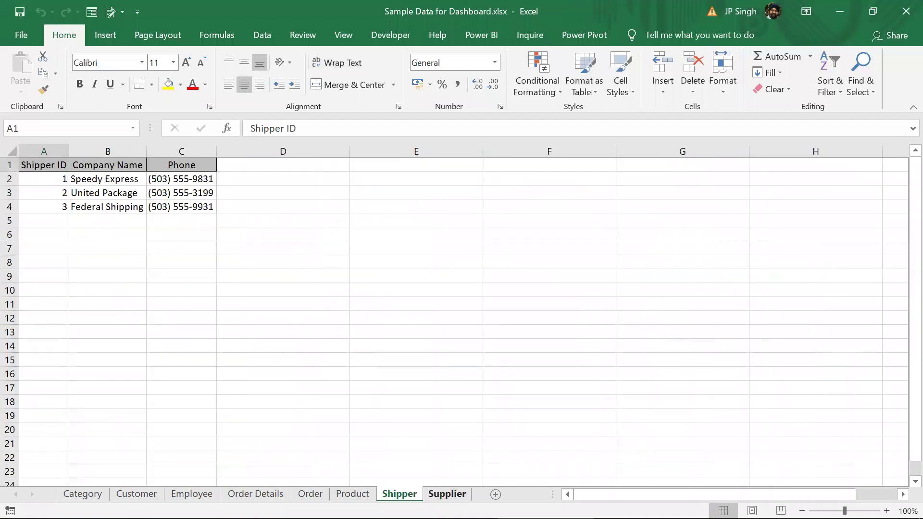
{"action": "left_click", "coordinate": [447, 494]}
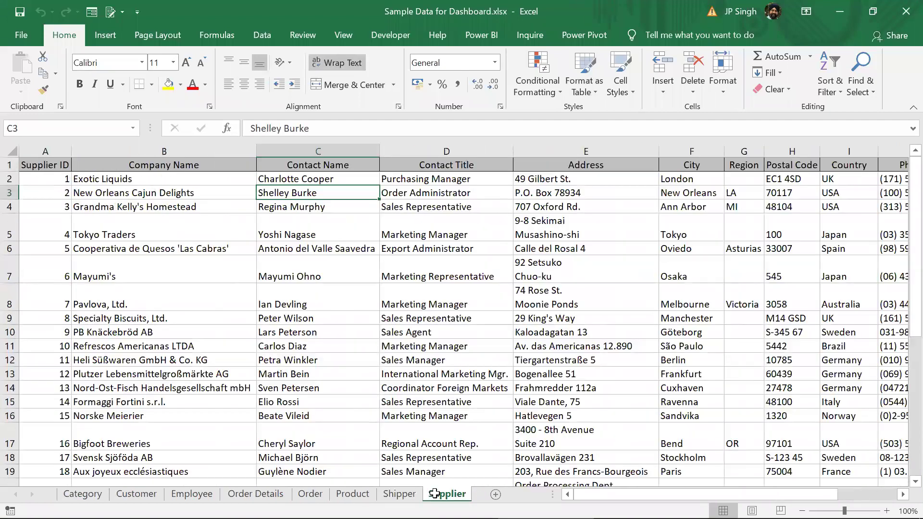
{"action": "left_click", "coordinate": [906, 11]}
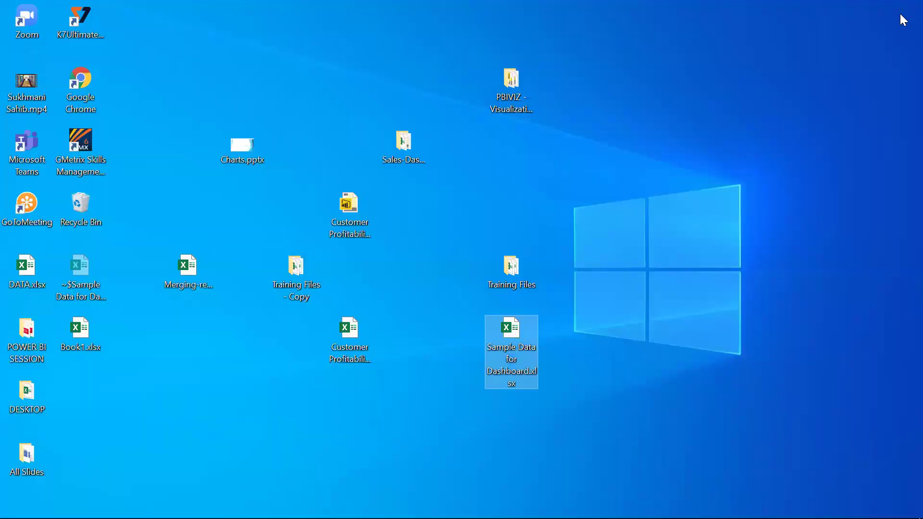
- Open My Sales Dashboard.pbix from the Sales-Dashboard folder in Power BI Desktop and collapse the Filters and Visualizations panes
{"action": "double_click", "coordinate": [404, 145]}
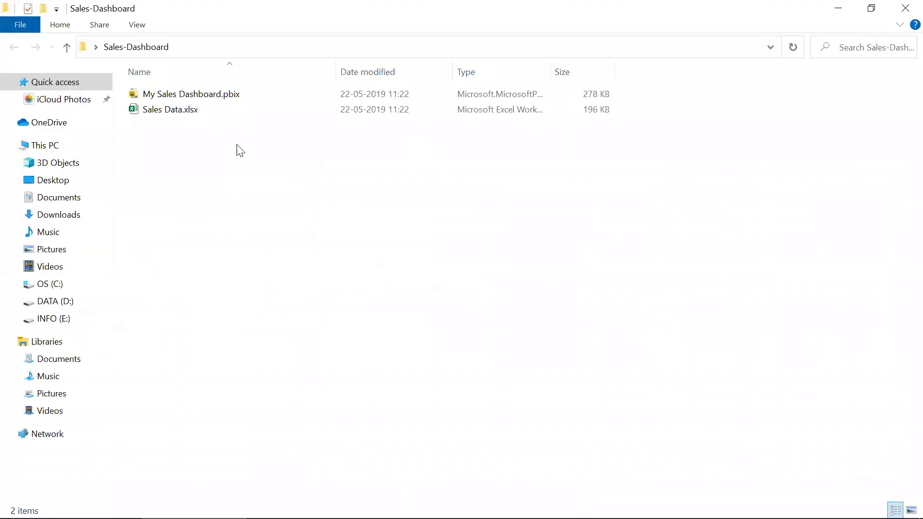
{"action": "double_click", "coordinate": [201, 98]}
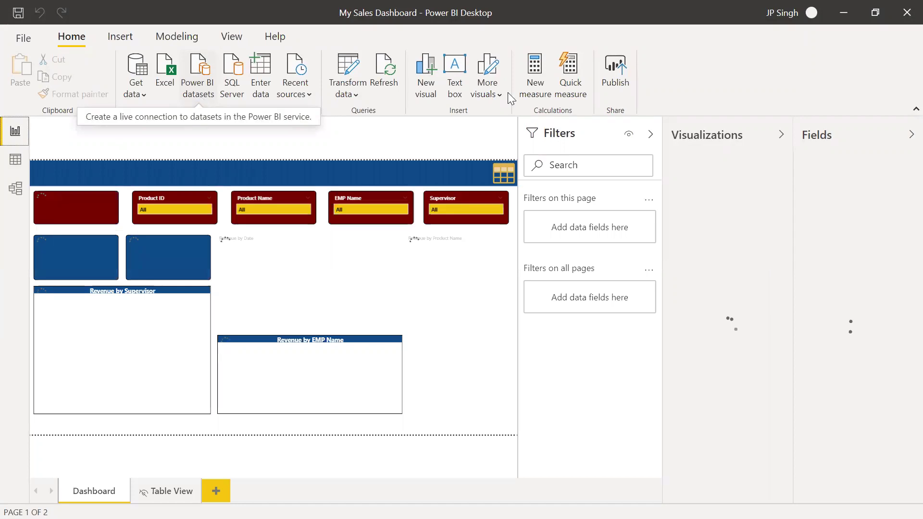
{"action": "left_click", "coordinate": [653, 139]}
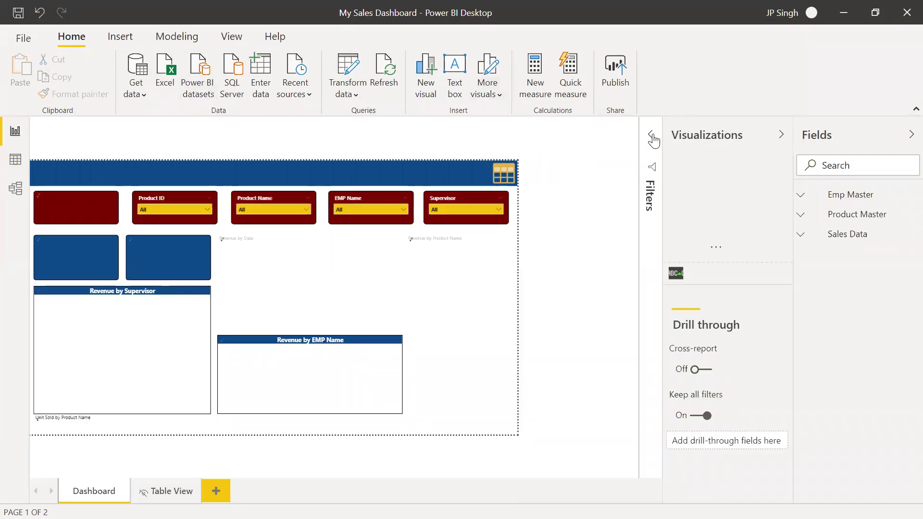
{"action": "left_click", "coordinate": [652, 139]}
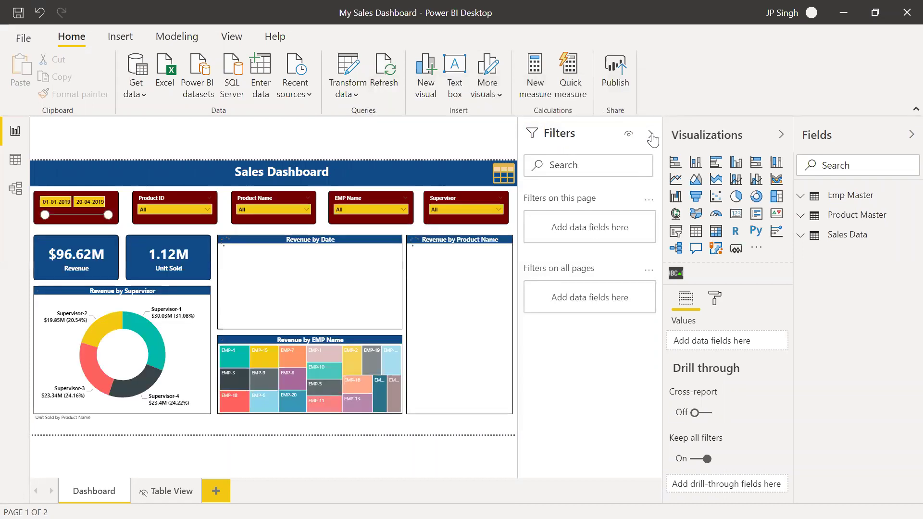
{"action": "left_click", "coordinate": [651, 135]}
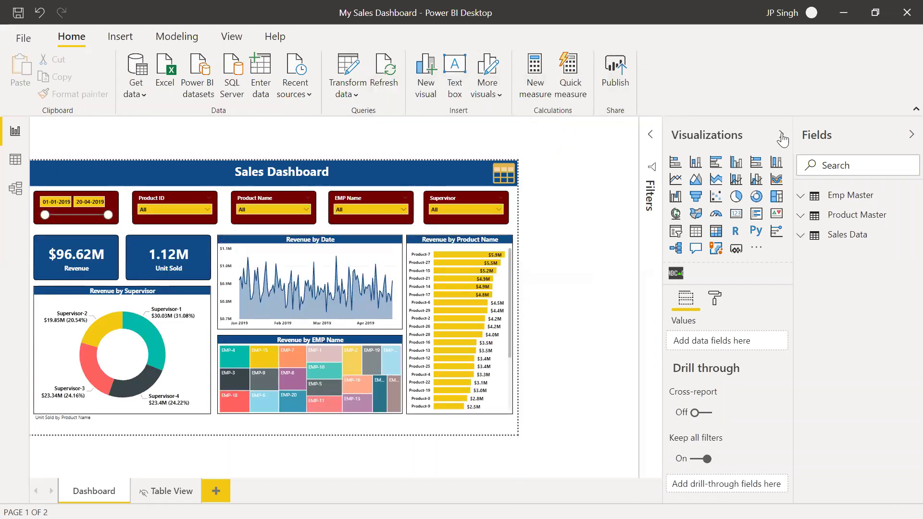
{"action": "left_click", "coordinate": [781, 136]}
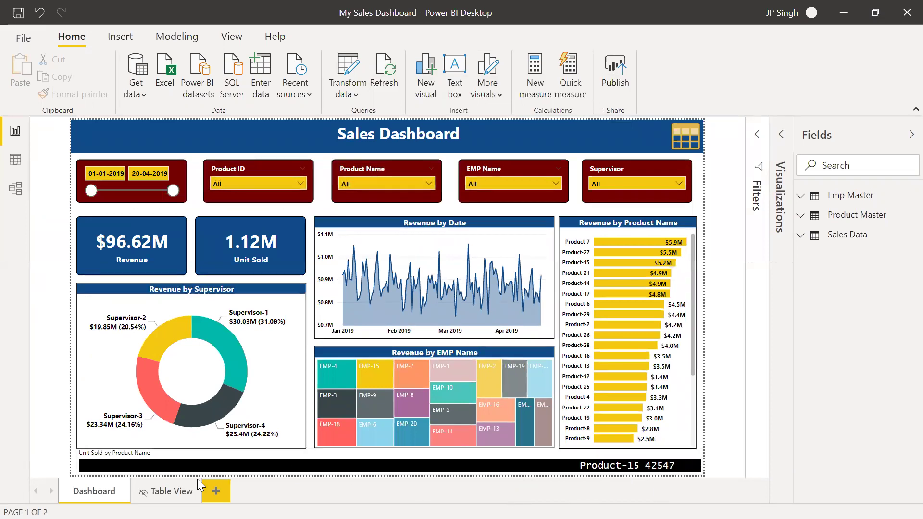
- Drill down into Supervisor-1 in the Revenue by Supervisor donut chart, inspect the employee breakdown, and drill back up to supervisor level
{"action": "mouse_move", "coordinate": [214, 336]}
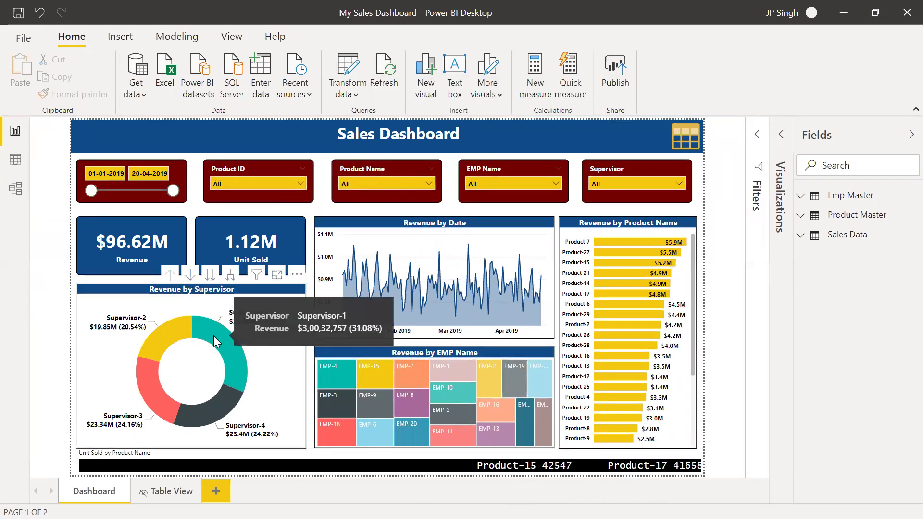
{"action": "left_click", "coordinate": [213, 335]}
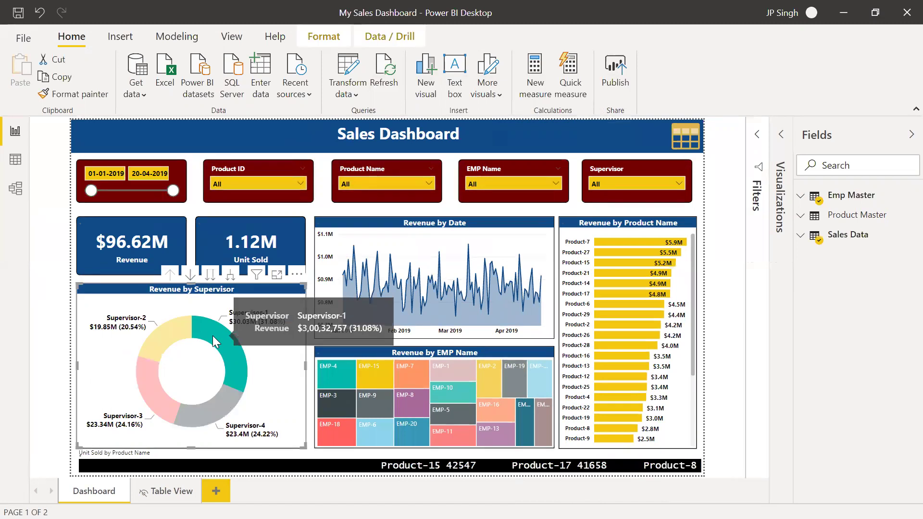
{"action": "left_click", "coordinate": [192, 275]}
{"action": "left_click", "coordinate": [211, 338]}
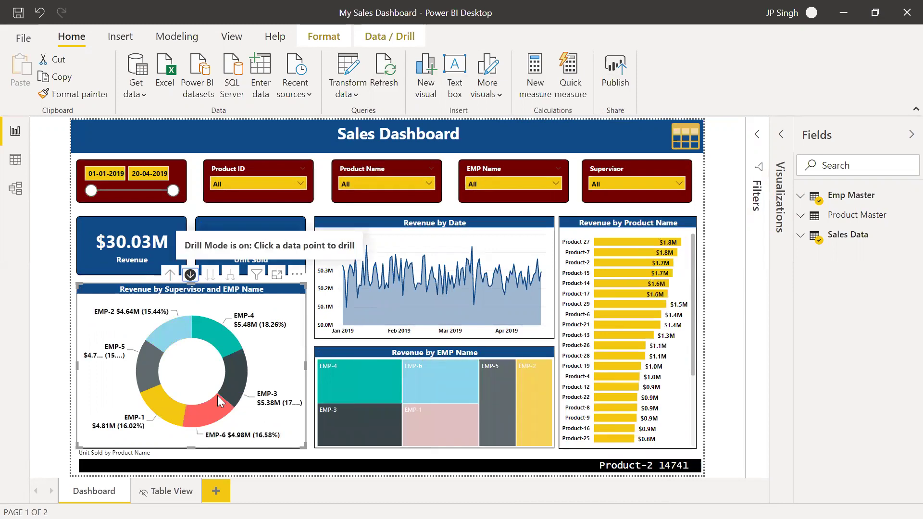
{"action": "mouse_move", "coordinate": [193, 331]}
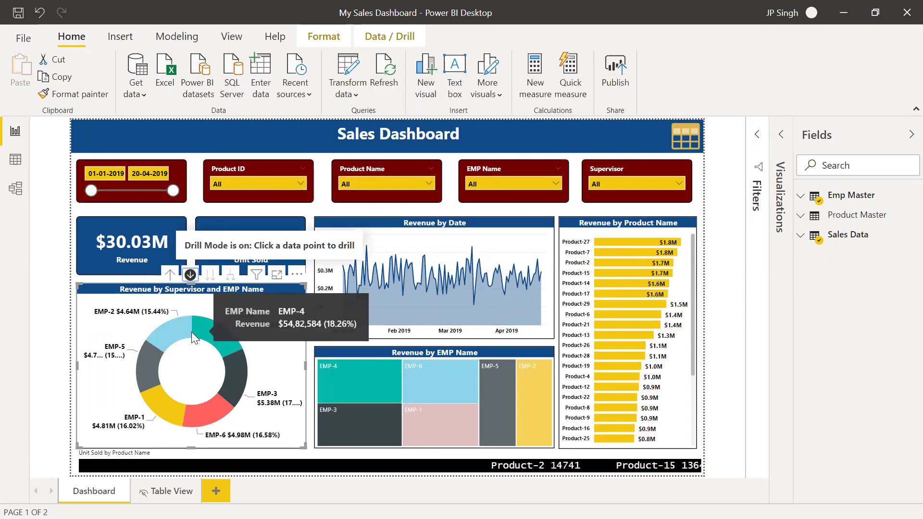
{"action": "left_click", "coordinate": [170, 275]}
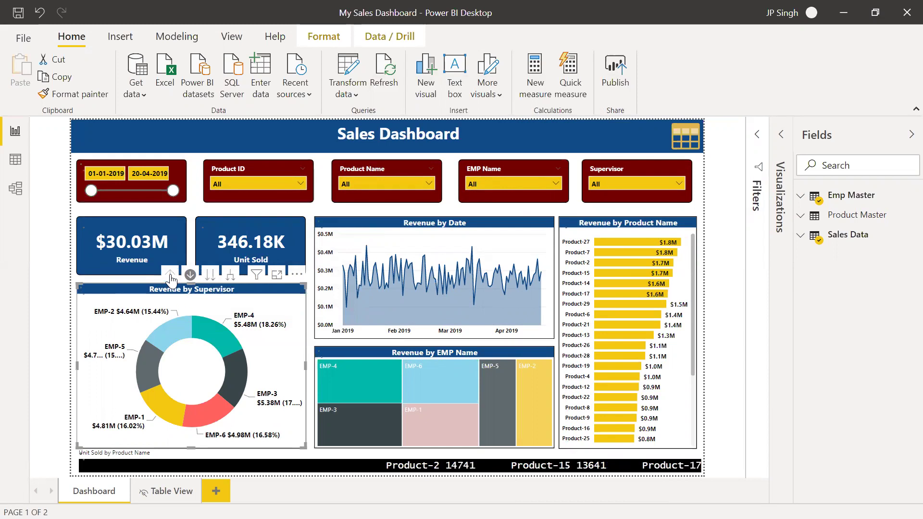
{"action": "mouse_move", "coordinate": [511, 285]}
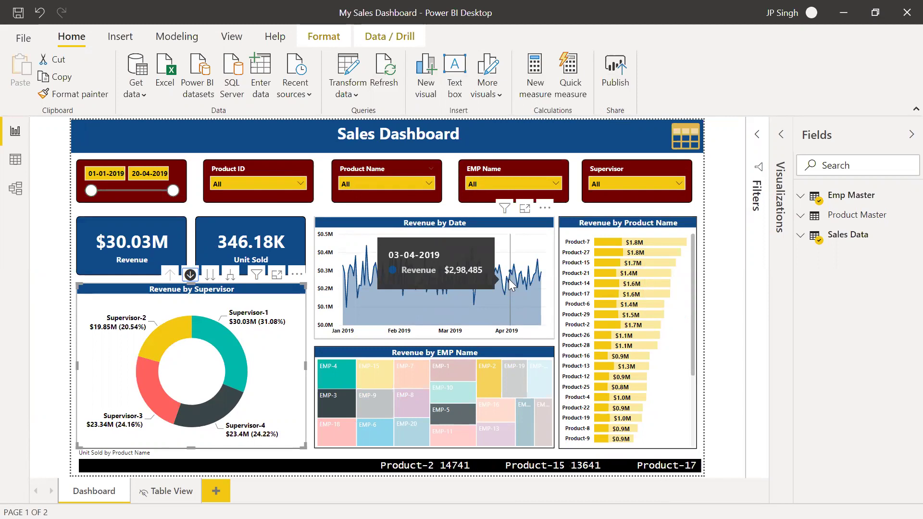
- Switch to Excel by opening Sales Data.xlsx from the Sales-Dashboard folder, view its Sales Data sheet, and close the workbook and folder
{"action": "left_click", "coordinate": [841, 12]}
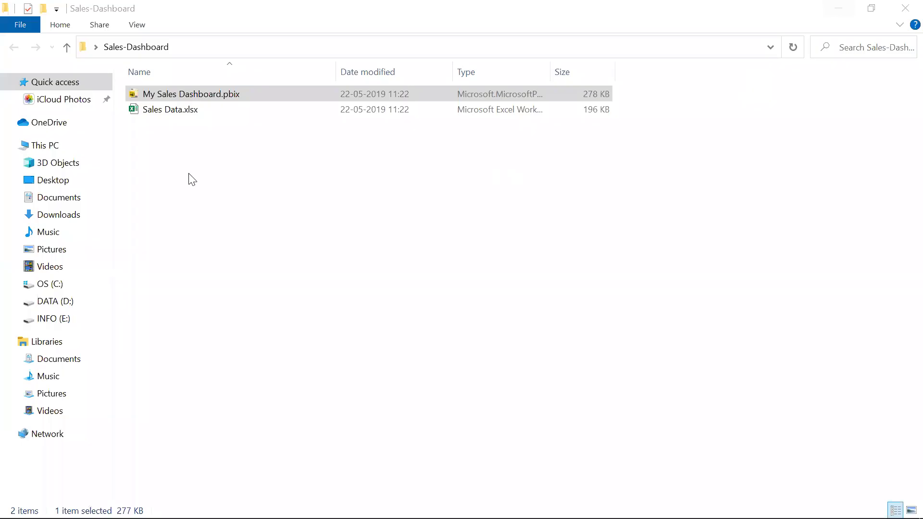
{"action": "double_click", "coordinate": [192, 111]}
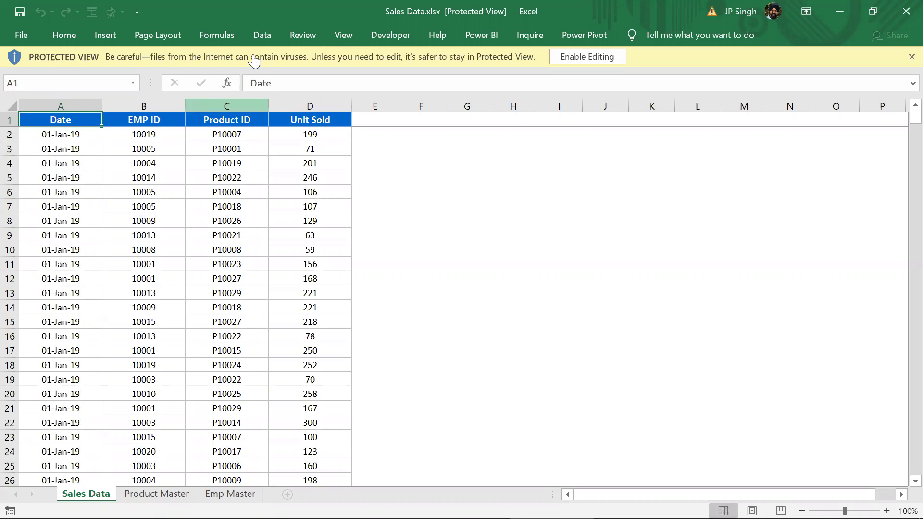
{"action": "left_click", "coordinate": [904, 9]}
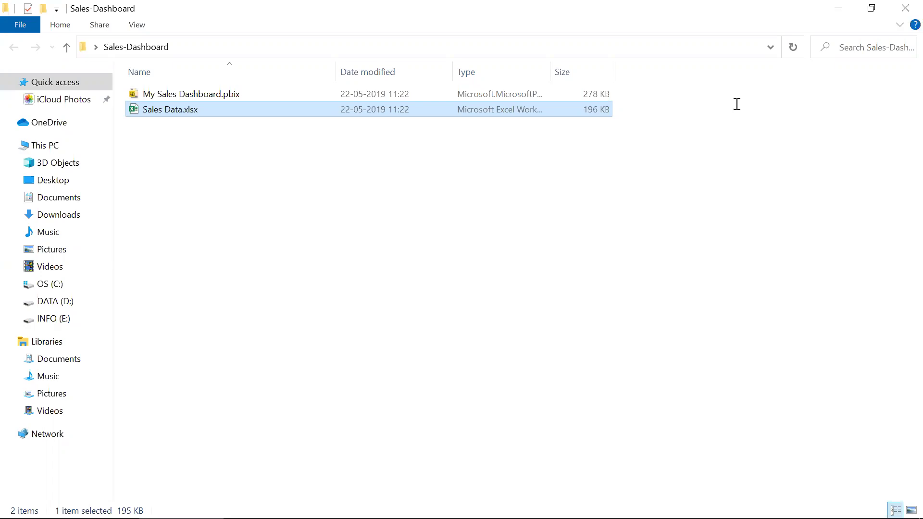
{"action": "left_click", "coordinate": [902, 8]}
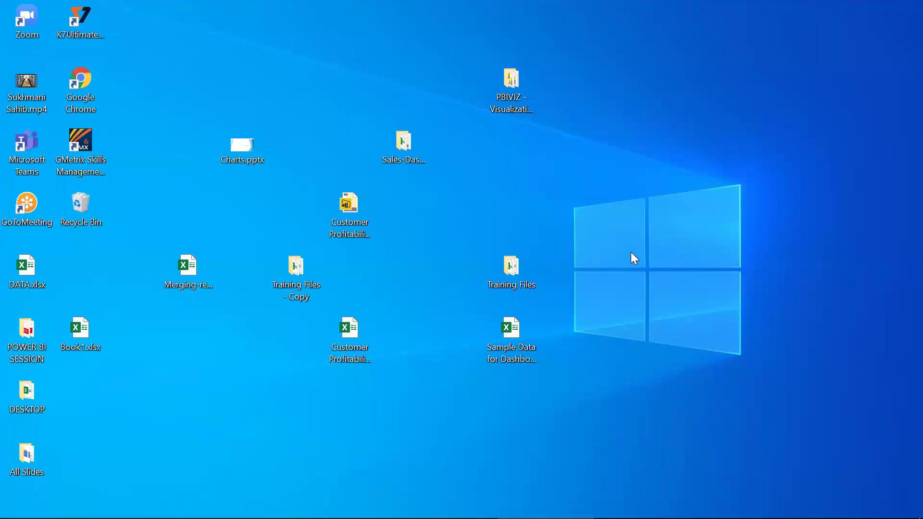
- Create a new folder named Assignment on the desktop
{"action": "right_click", "coordinate": [610, 291]}
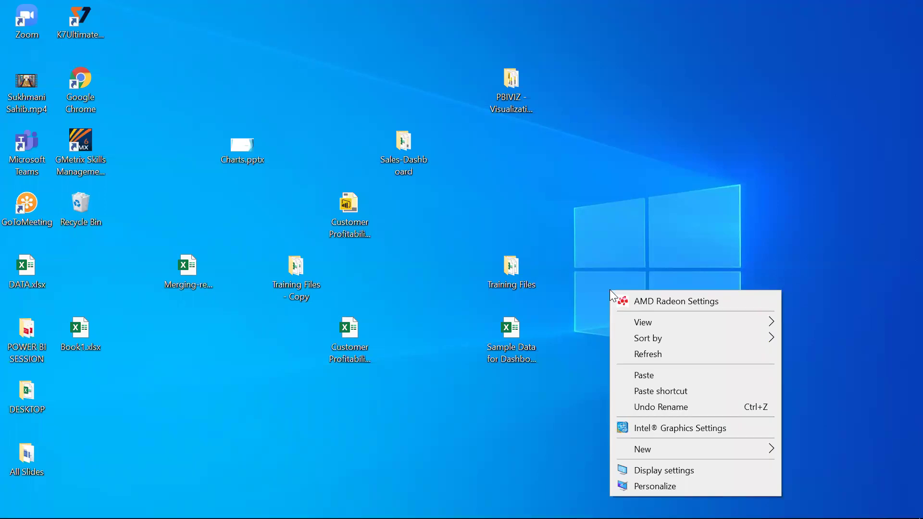
{"action": "mouse_move", "coordinate": [651, 340]}
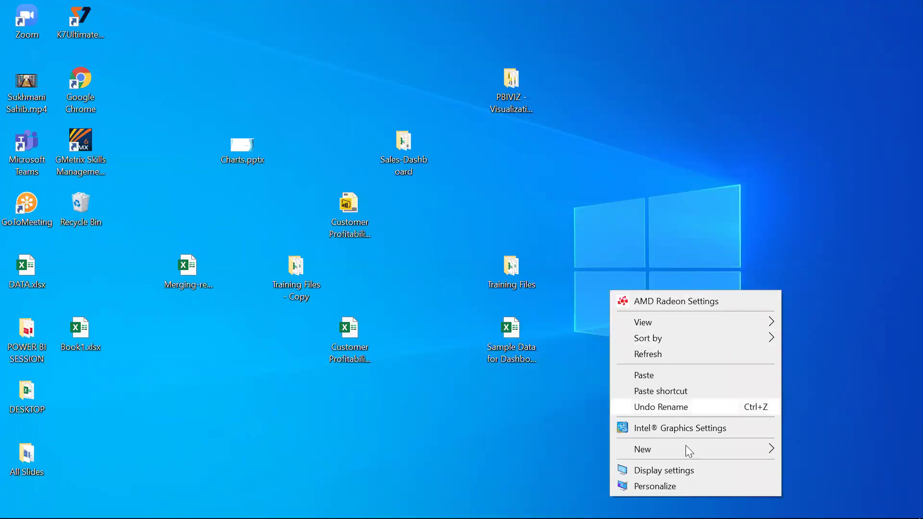
{"action": "mouse_move", "coordinate": [686, 449]}
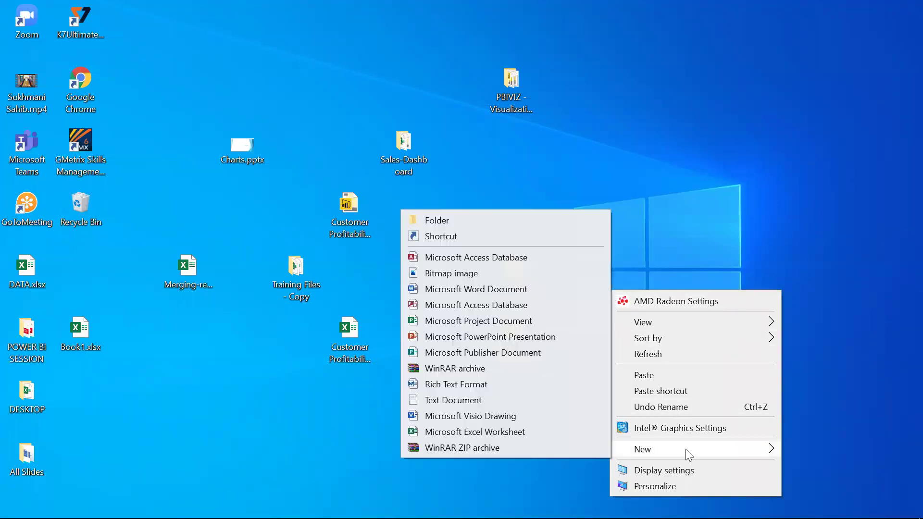
{"action": "left_click", "coordinate": [506, 221]}
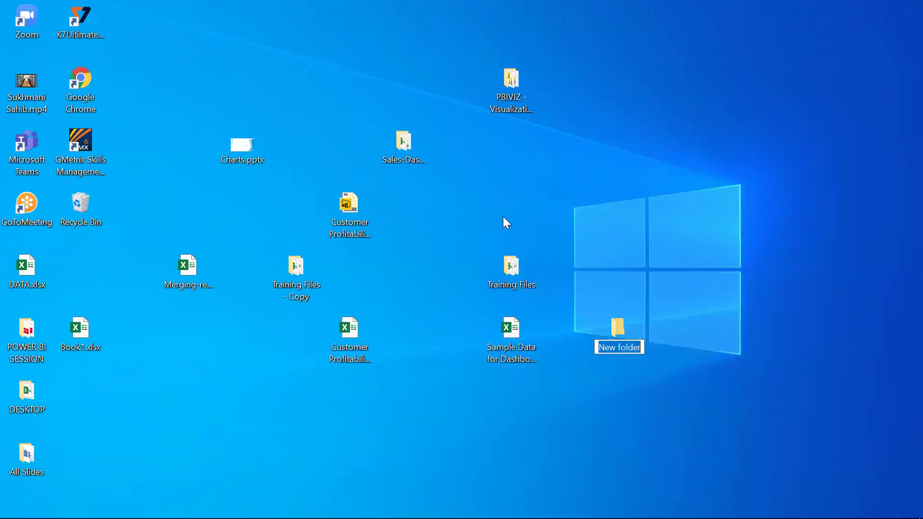
{"action": "type", "text": "Assi"}
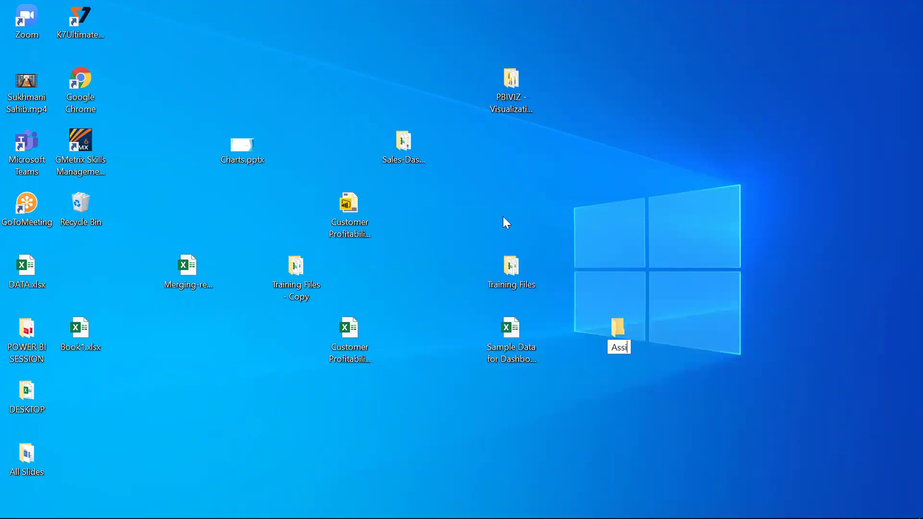
{"action": "type", "text": "gnment"}
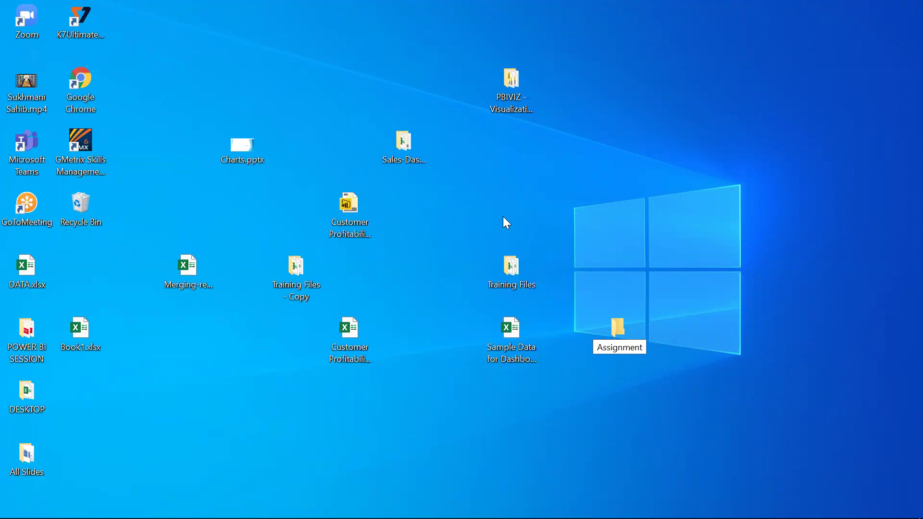
{"action": "key", "text": "Return"}
- Move Sample Data for Dashboard.xlsx and Customer Profitability Sample PBIX.pbix into the Assignment folder, saving and closing the open Customer Profitability report
{"action": "left_click_drag", "start_coordinate": [524, 336], "coordinate": [619, 340]}
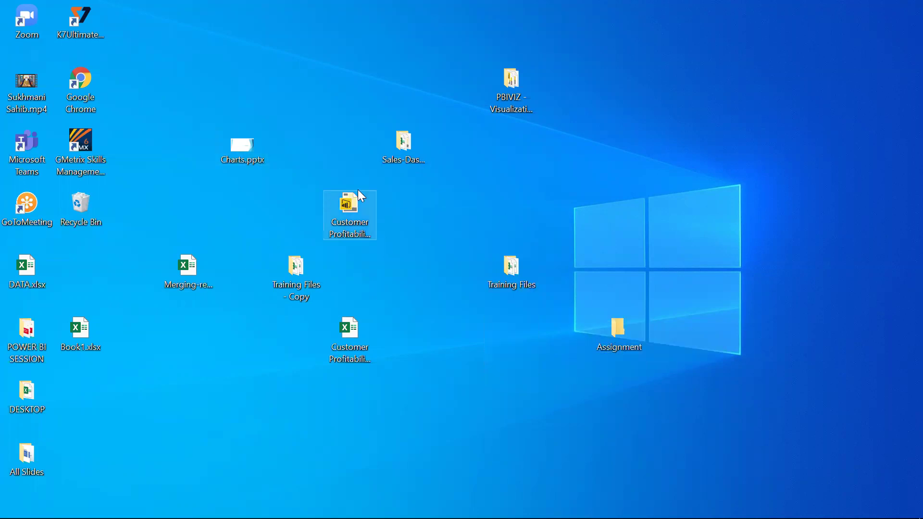
{"action": "left_click_drag", "start_coordinate": [343, 211], "coordinate": [604, 324]}
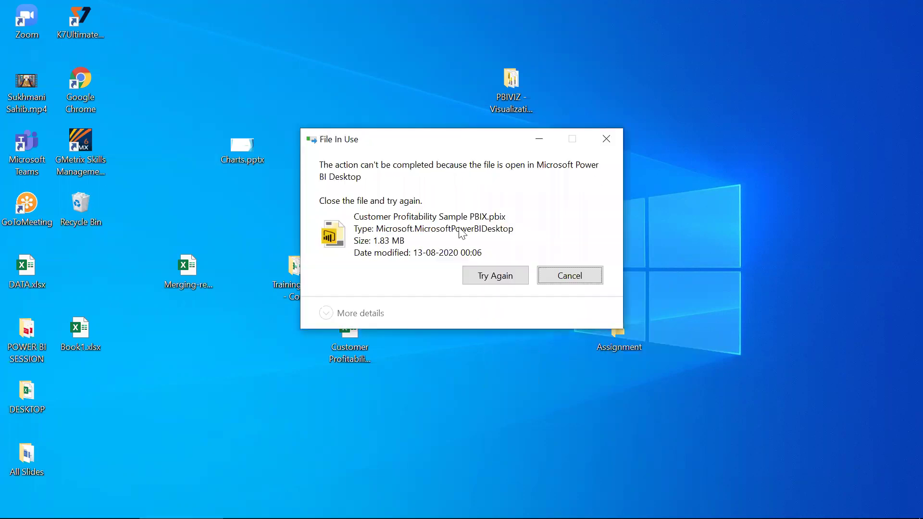
{"action": "mouse_move", "coordinate": [351, 514]}
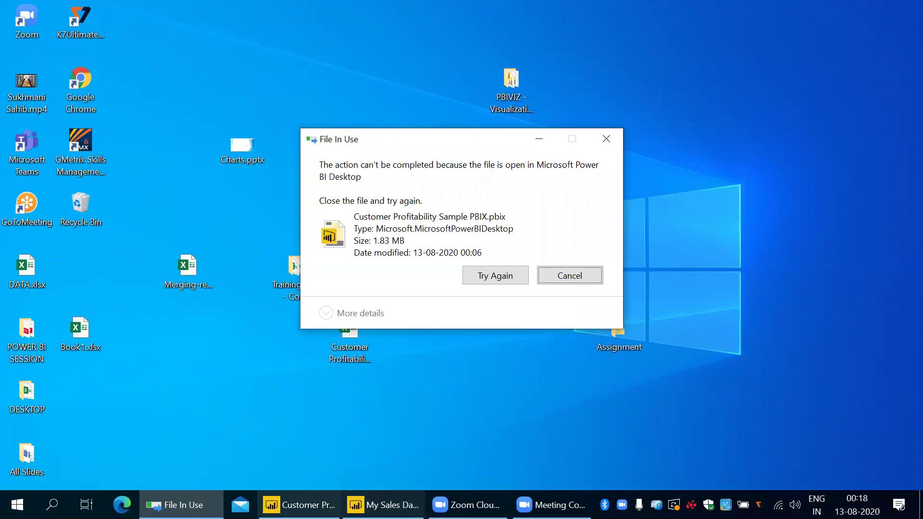
{"action": "left_click", "coordinate": [298, 505]}
{"action": "left_click", "coordinate": [908, 13]}
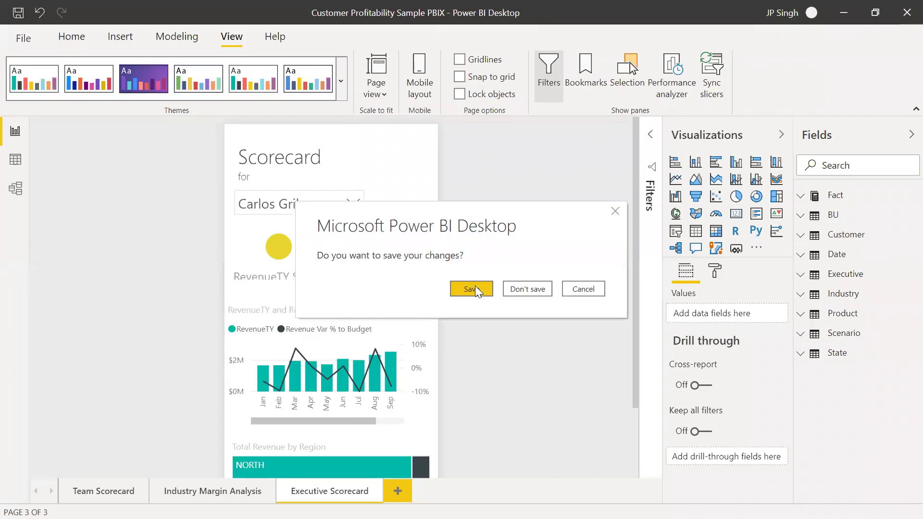
{"action": "left_click", "coordinate": [474, 288]}
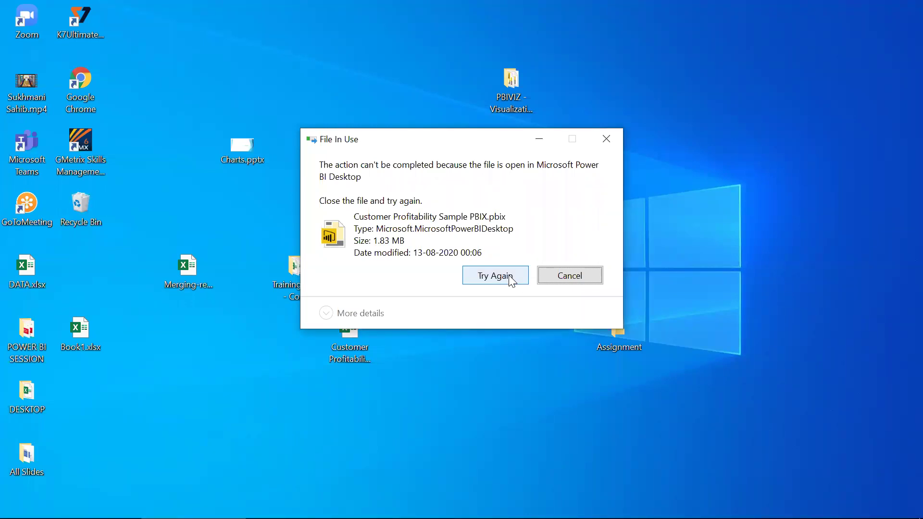
{"action": "left_click", "coordinate": [511, 279]}
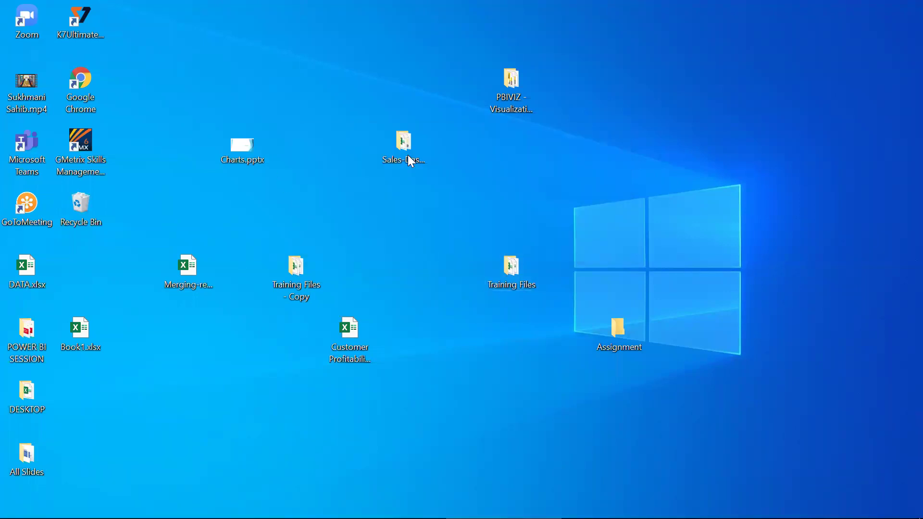
- Move the Sales-Dashboard folder into the Assignment folder, saving and closing the open My Sales Dashboard report
{"action": "left_click_drag", "start_coordinate": [404, 142], "coordinate": [628, 338]}
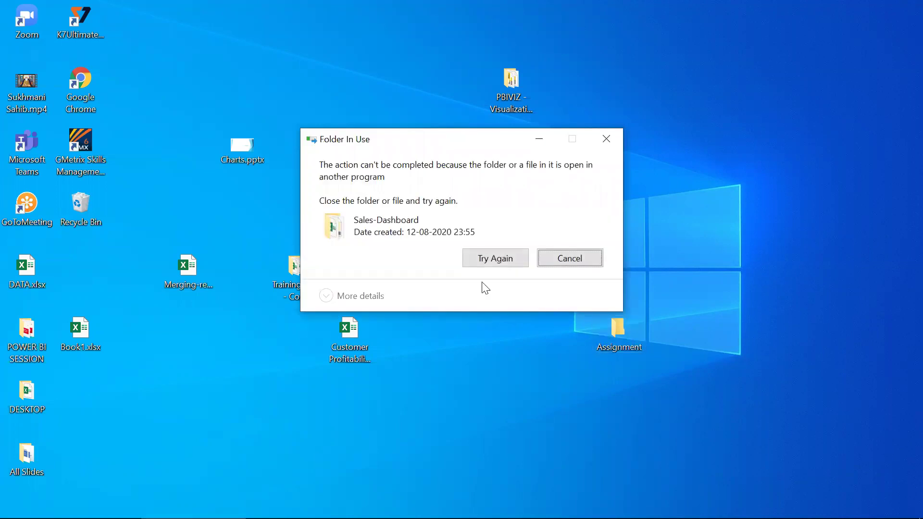
{"action": "left_click", "coordinate": [337, 505]}
{"action": "left_click", "coordinate": [901, 9]}
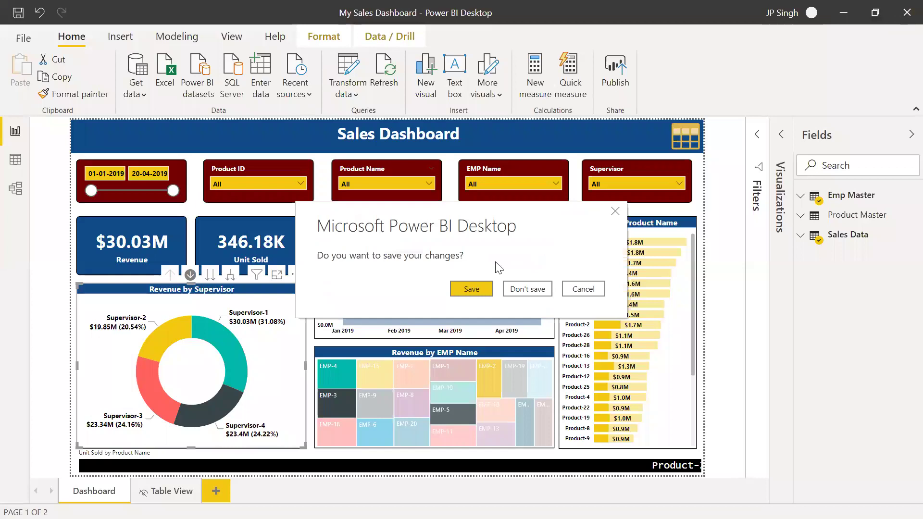
{"action": "left_click", "coordinate": [471, 289]}
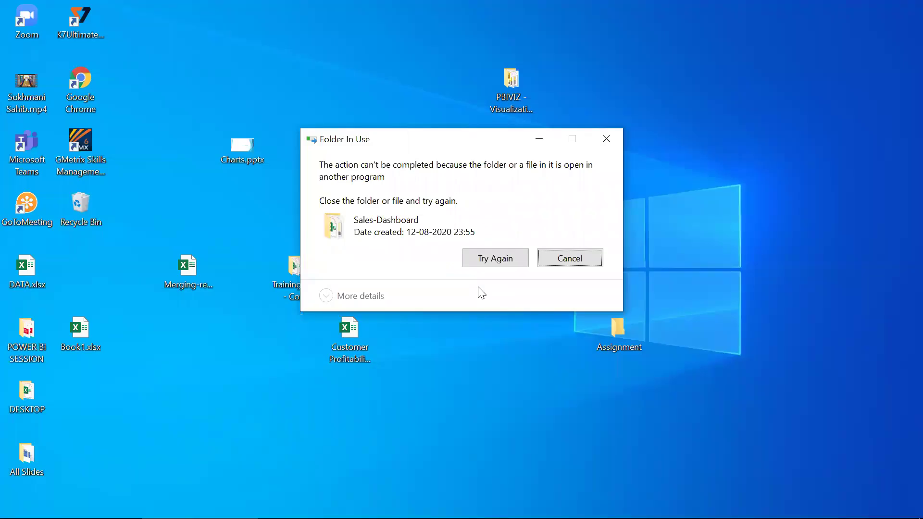
{"action": "left_click", "coordinate": [488, 263]}
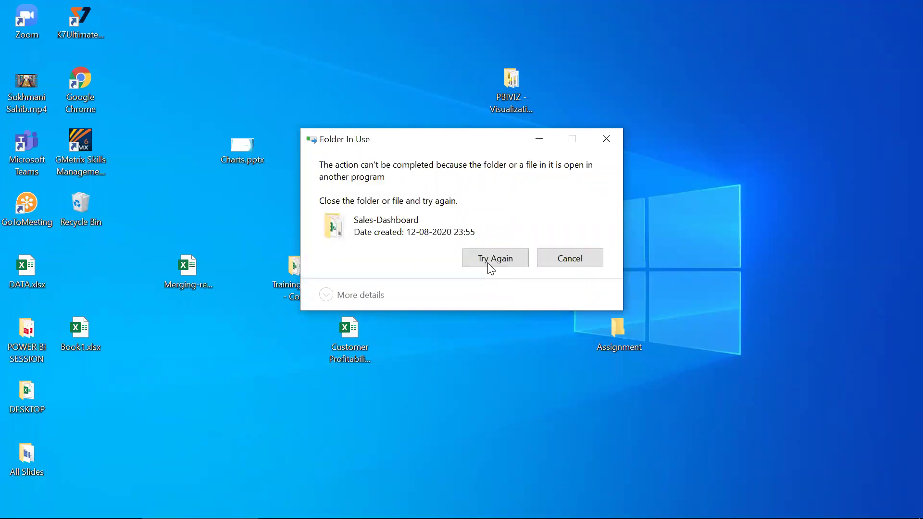
{"action": "left_click", "coordinate": [487, 262]}
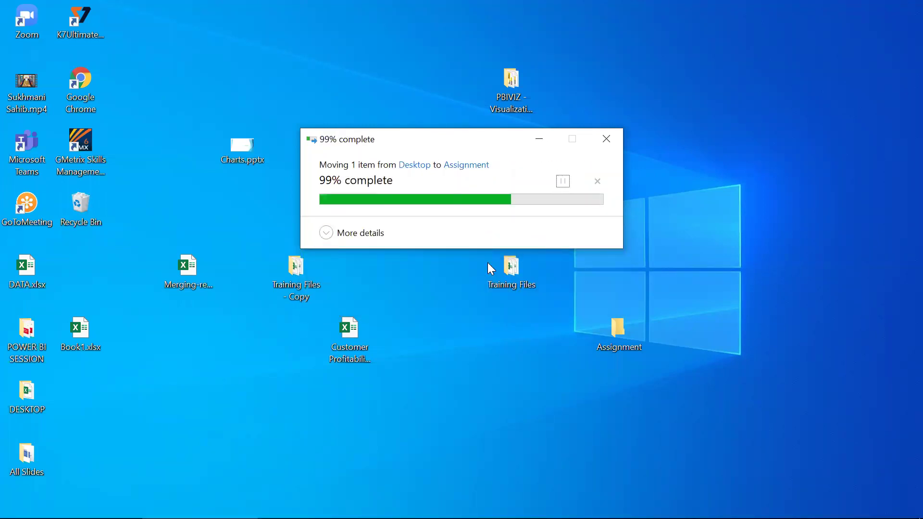